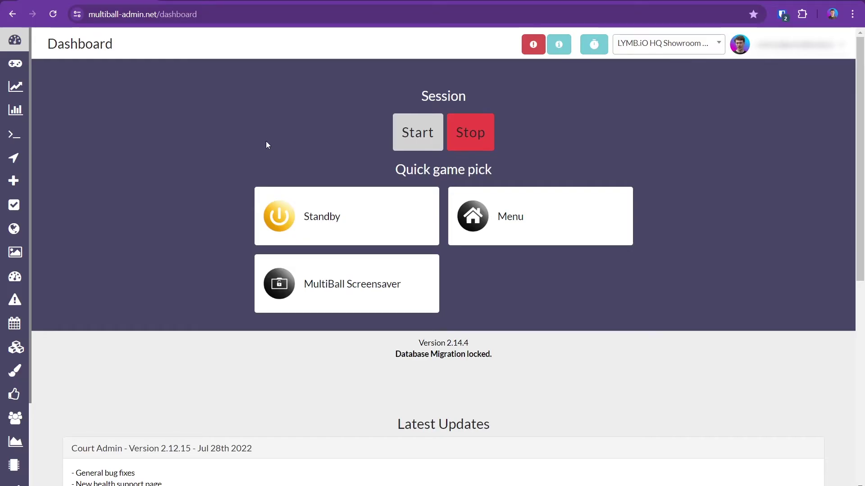
Step: Leave the dashboard for the Asset Flips list using the left sidebar
left_click(22, 378)
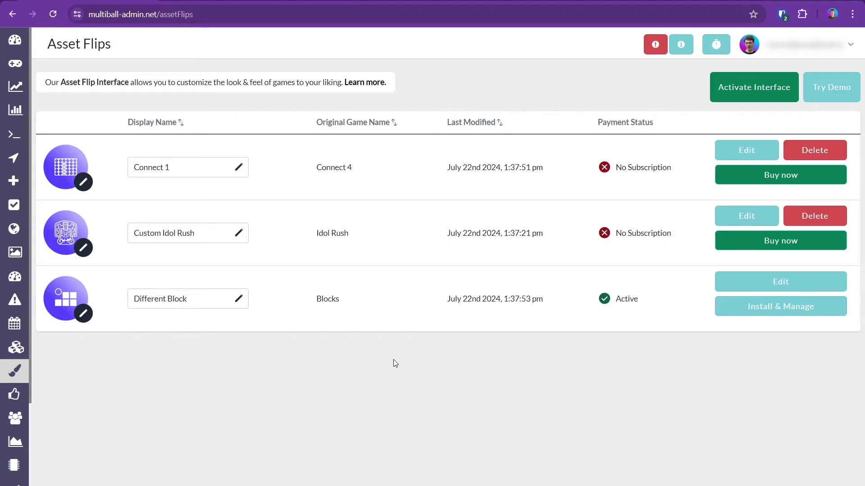
Step: Start the free demo of the asset flip customization interface
left_click(828, 87)
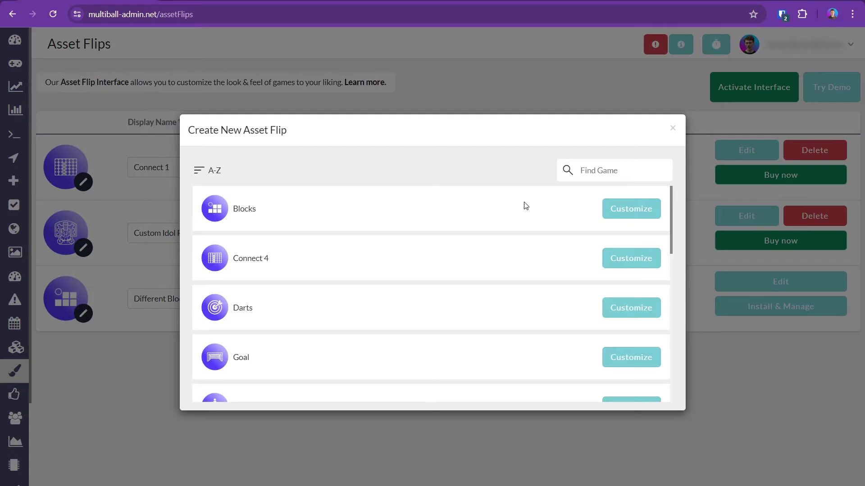
Step: Pick Tennis from the base games and continue in demo mode without subscribing
left_click_drag(671, 206, 672, 364)
left_click(635, 333)
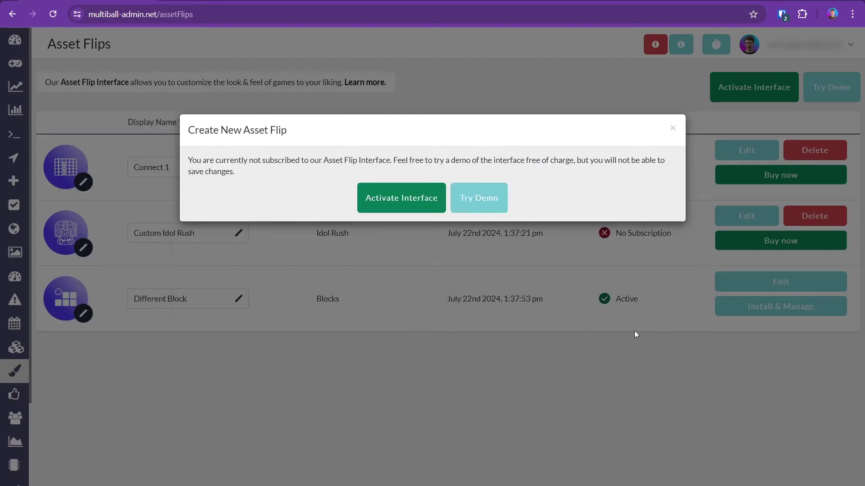
left_click(485, 201)
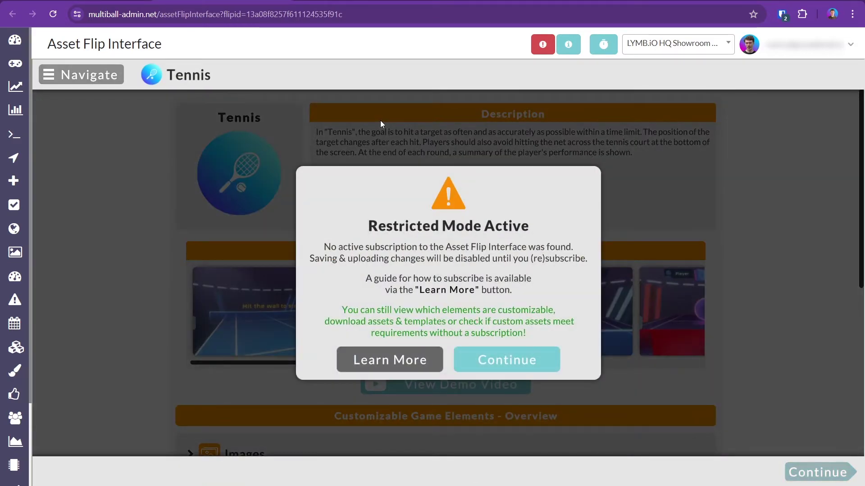
Step: Dismiss the Restricted Mode notice and scroll to the Tennis gameplay screenshots
left_click(488, 352)
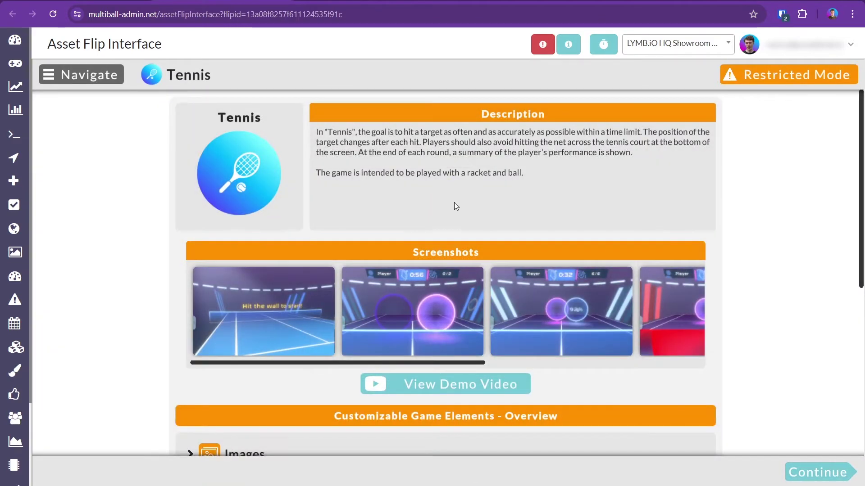
scroll(441, 189, "down", 2)
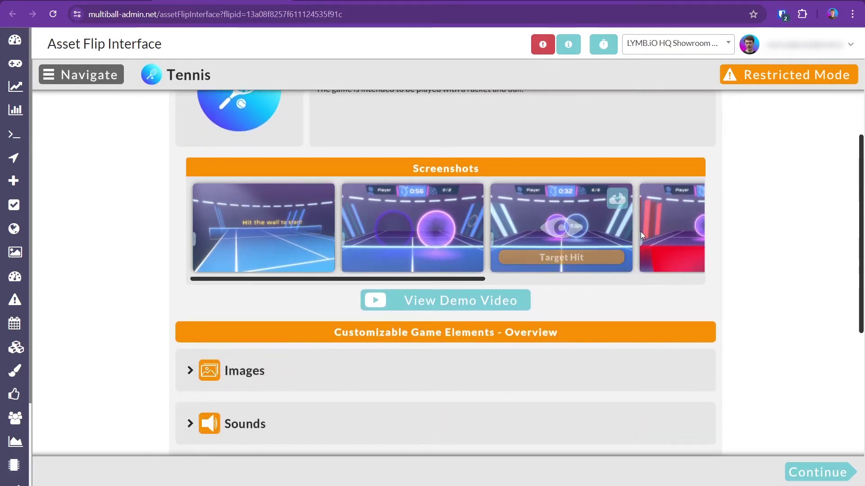
scroll(499, 235, "right", 3)
scroll(499, 235, "right", 3)
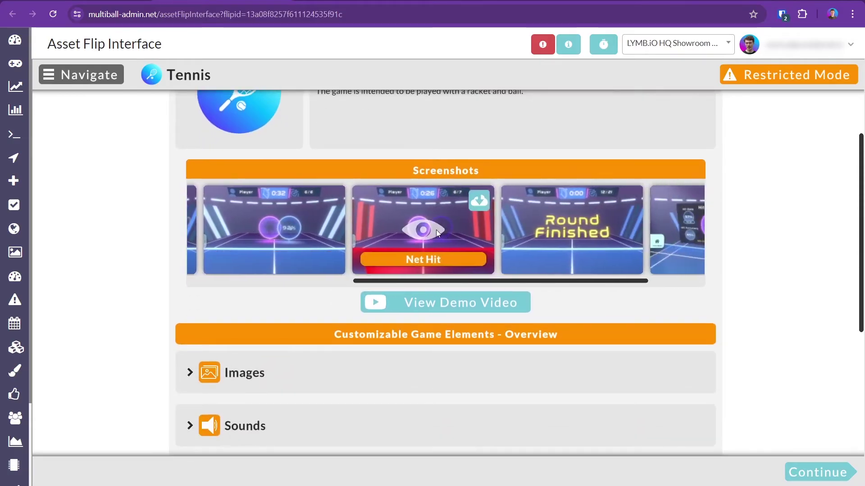
Step: Page through the Tennis screenshots from Net Hit to Title Screen, then close the preview
left_click(436, 229)
left_click(644, 277)
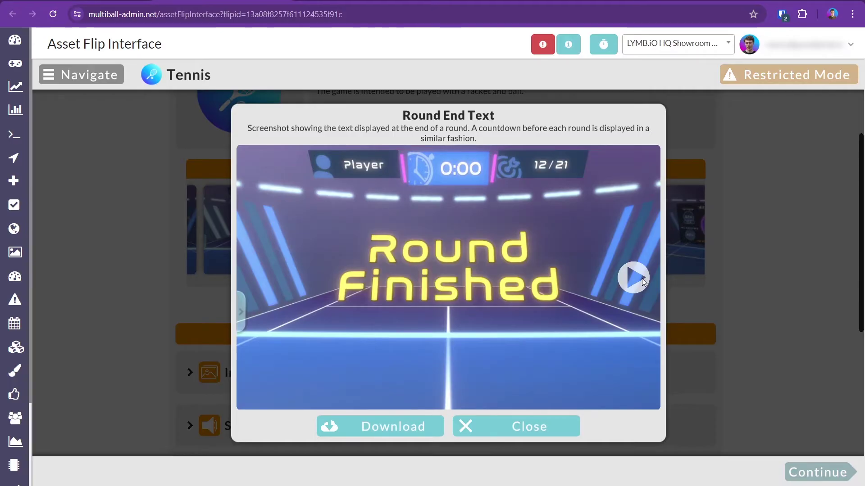
left_click(639, 278)
left_click(639, 278)
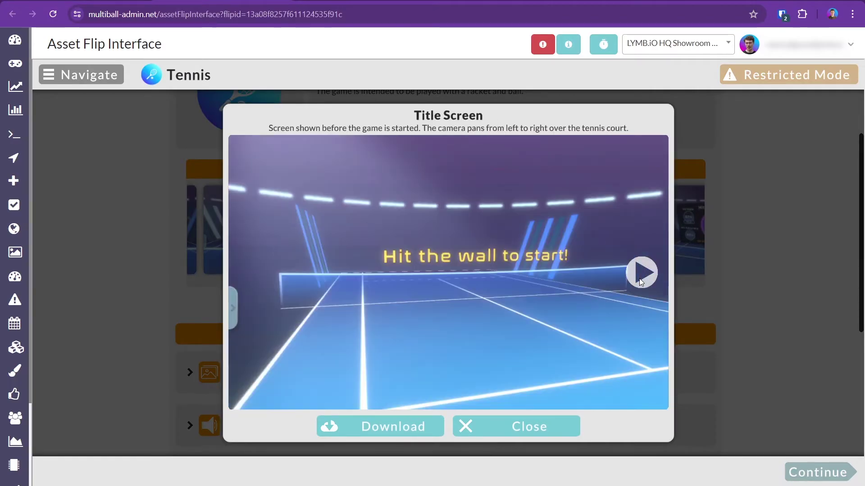
left_click(528, 425)
scroll(529, 390, "down", 5)
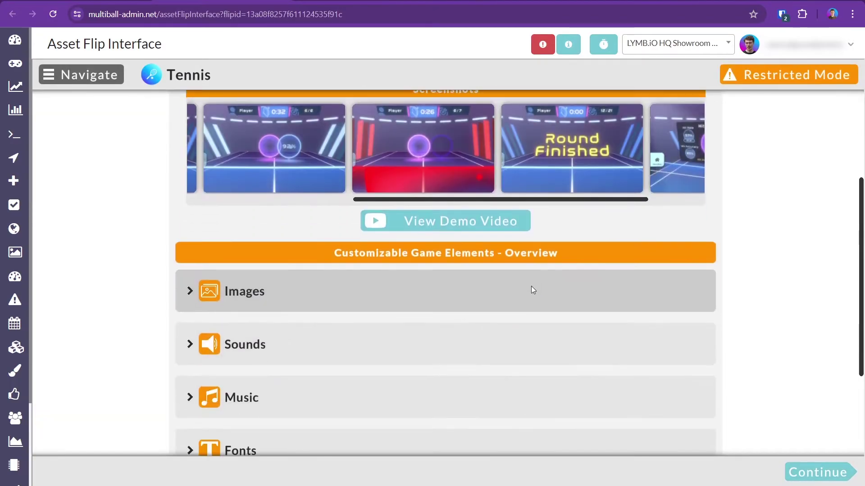
Step: Expand the Tennis Images, Sounds and Parameters lists
left_click(302, 163)
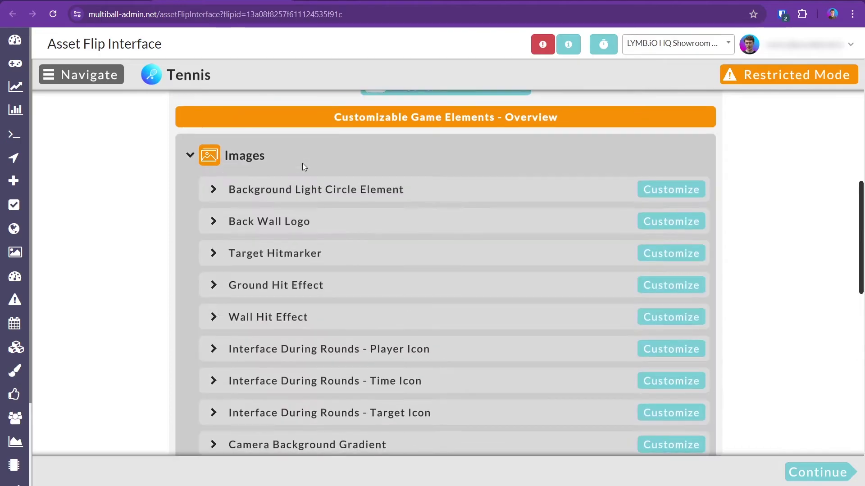
scroll(179, 309, "down", 2)
scroll(179, 309, "down", 9)
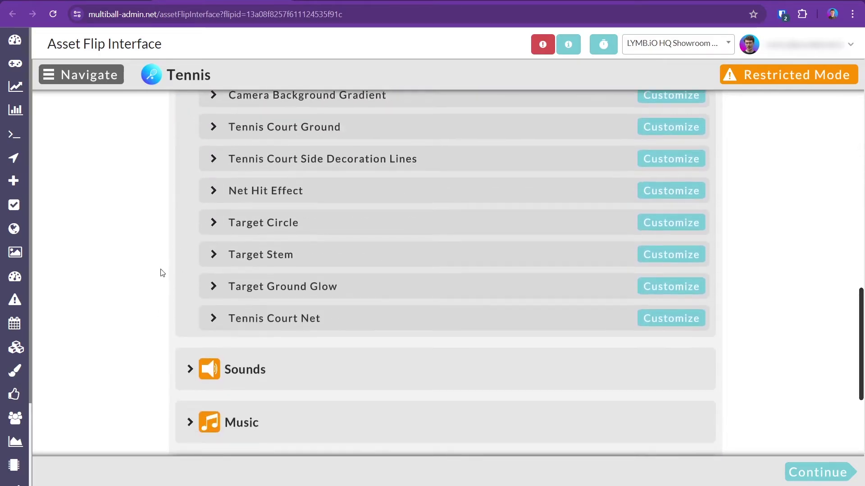
left_click(328, 226)
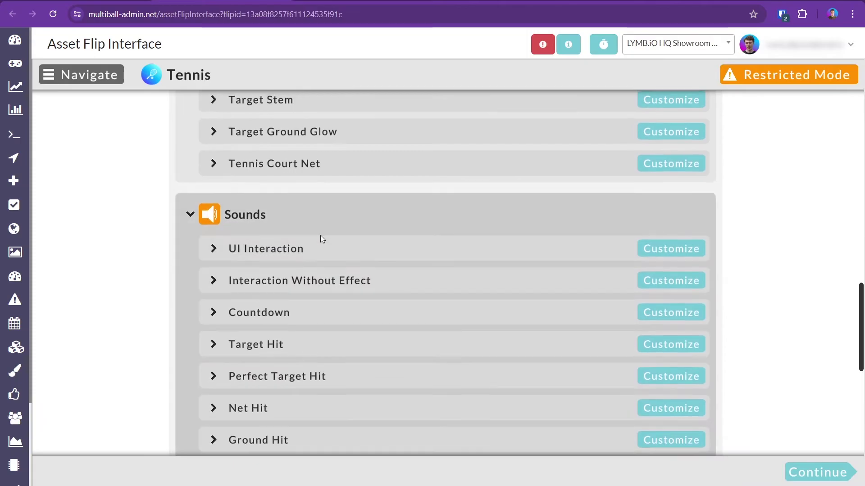
scroll(188, 290, "down", 5)
scroll(195, 182, "down", 2)
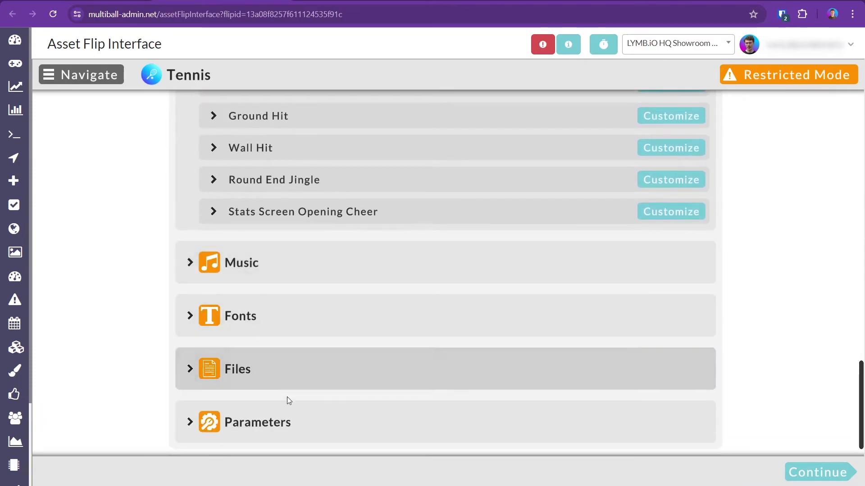
left_click(293, 422)
scroll(317, 204, "down", 10)
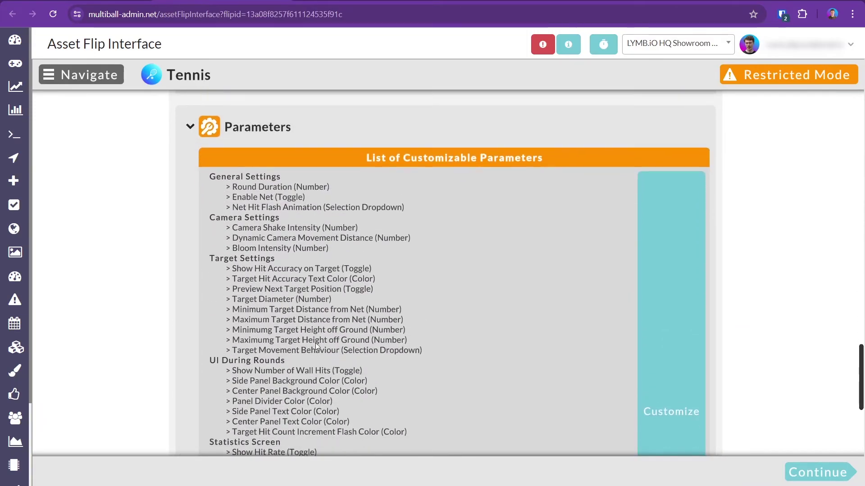
scroll(328, 214, "down", 2)
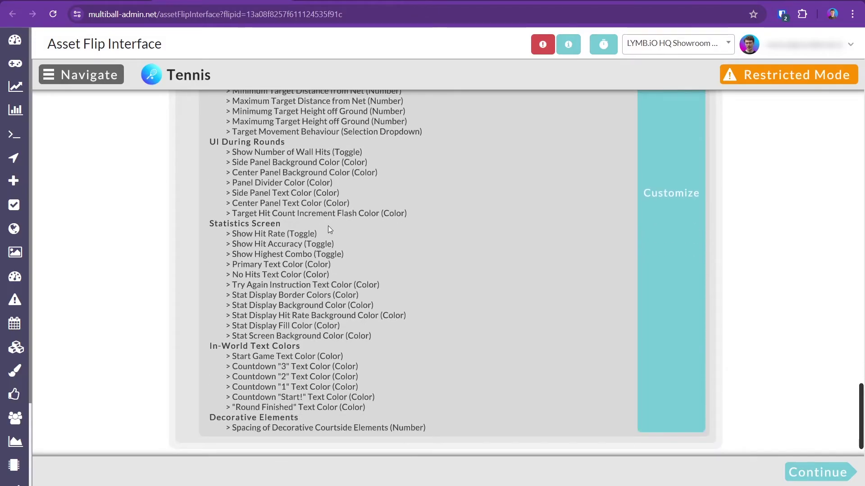
Step: Show the Target Circle requirements: up to three 1:1 .png files, max 512 pixels
scroll(352, 242, "up", 13)
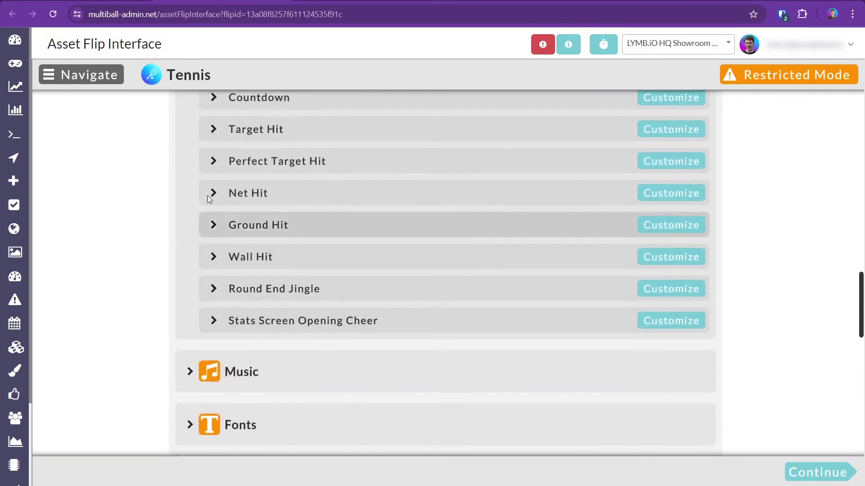
scroll(207, 195, "up", 9)
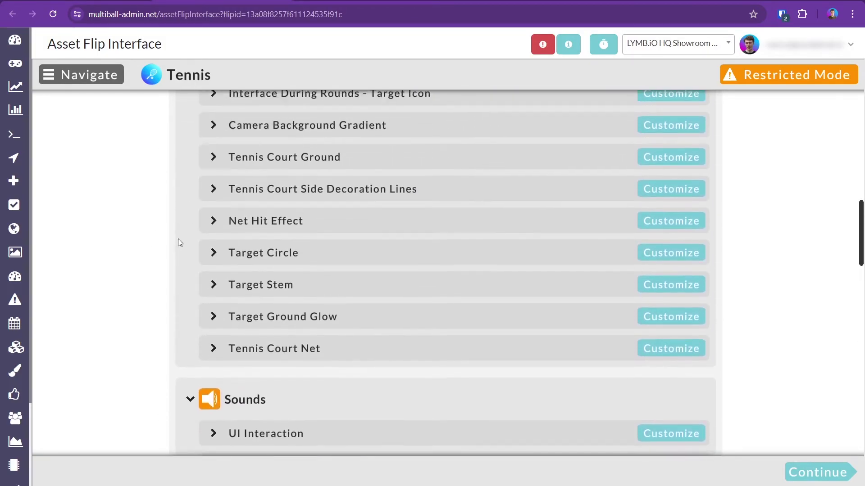
scroll(180, 242, "up", 2)
left_click(259, 327)
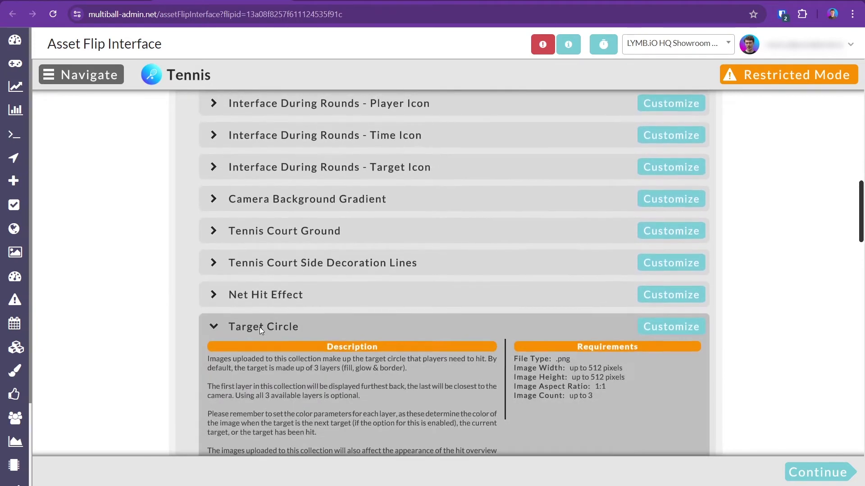
Step: Open Target Circle customization and preview the template through the Next Target and Hit Target examples
scroll(597, 279, "down", 2)
left_click(662, 249)
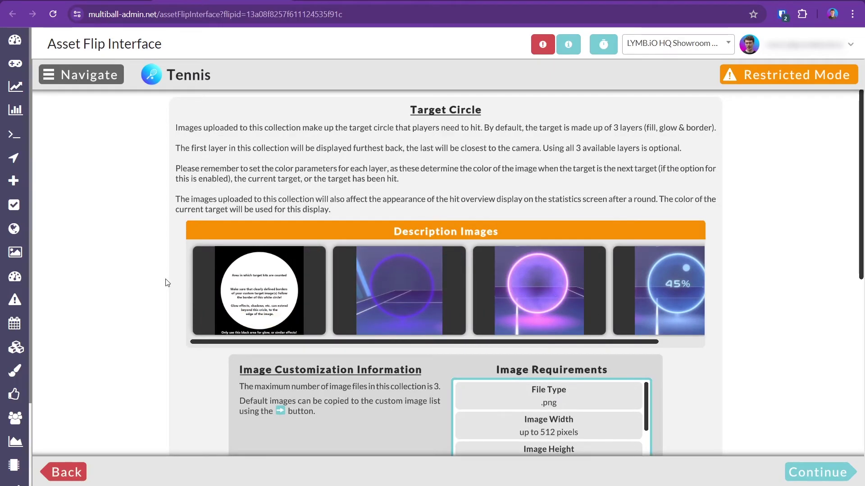
left_click(272, 295)
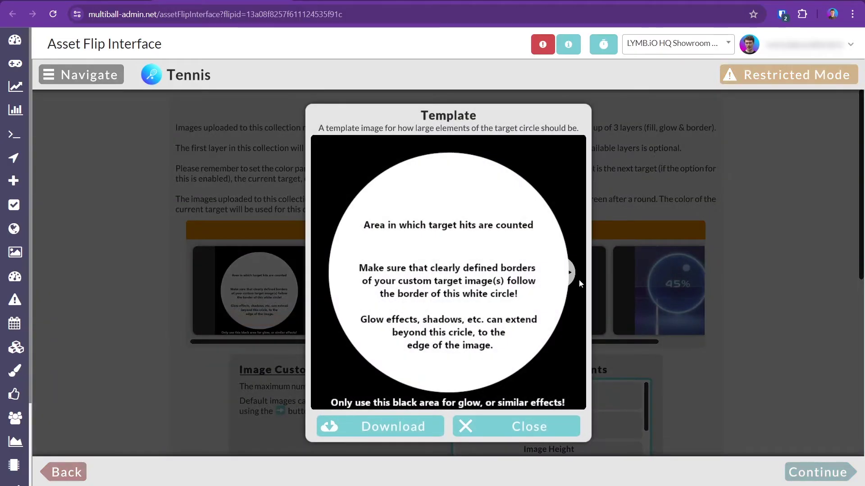
left_click(577, 278)
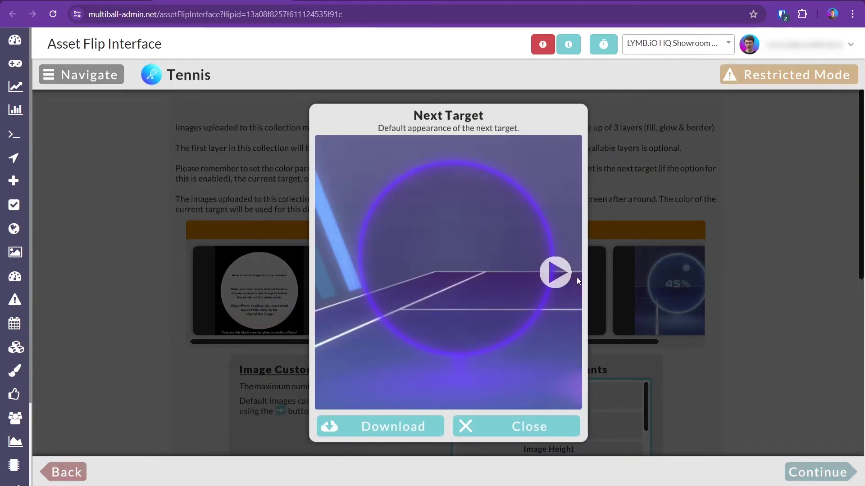
left_click(577, 278)
left_click(576, 278)
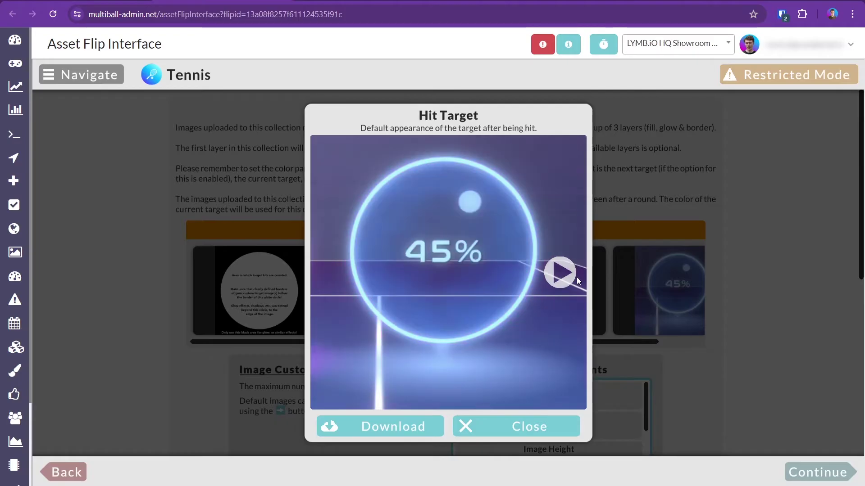
left_click(527, 421)
scroll(729, 248, "down", 4)
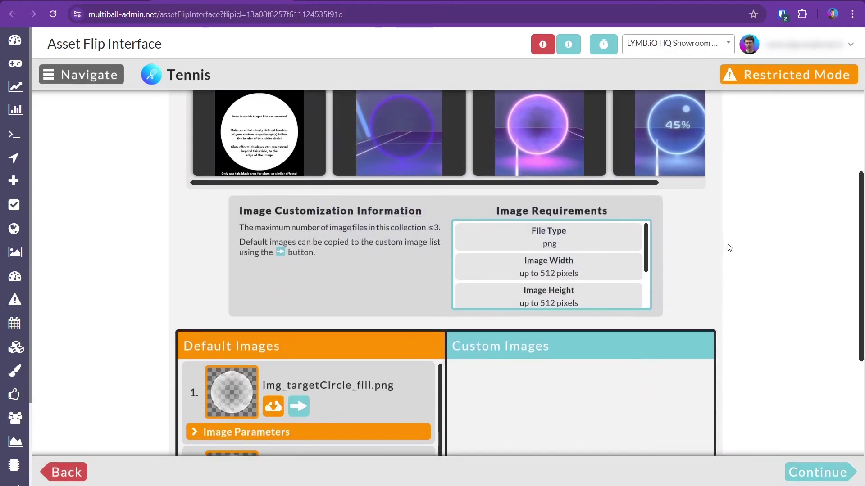
Step: Expand the colour parameters of img_targetCircle_fill.png and the second default image
scroll(729, 248, "down", 1)
scroll(598, 217, "down", 2)
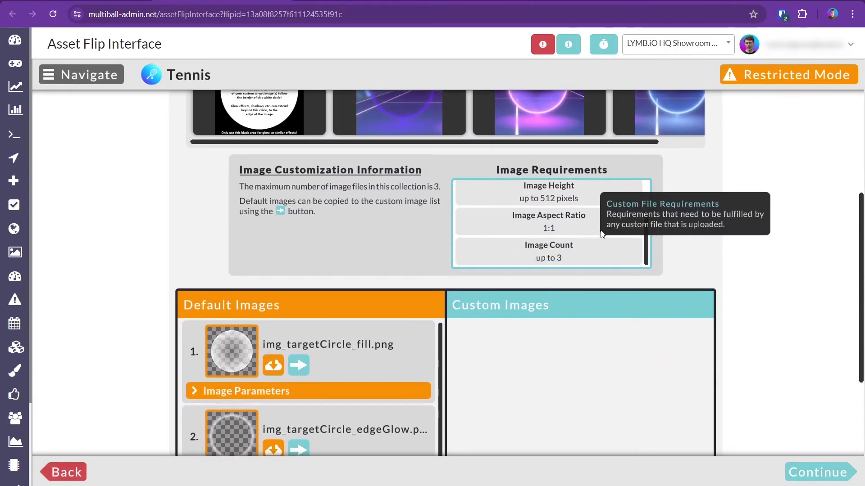
scroll(725, 257, "down", 3)
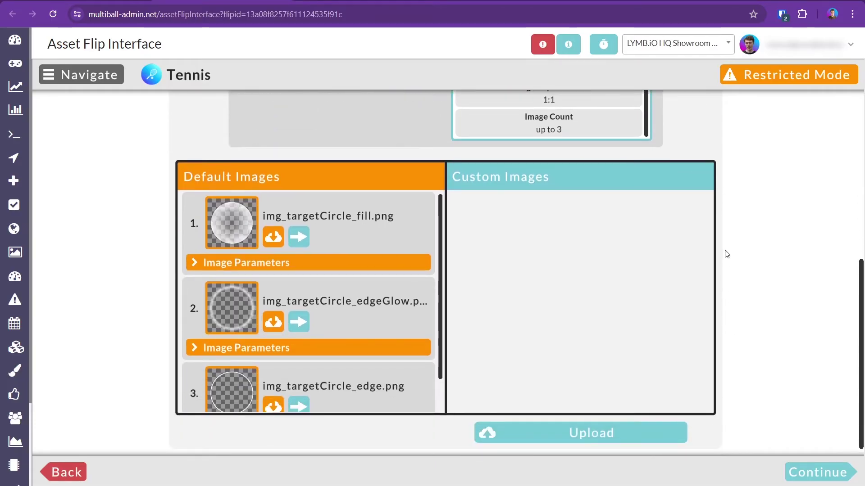
left_click(299, 264)
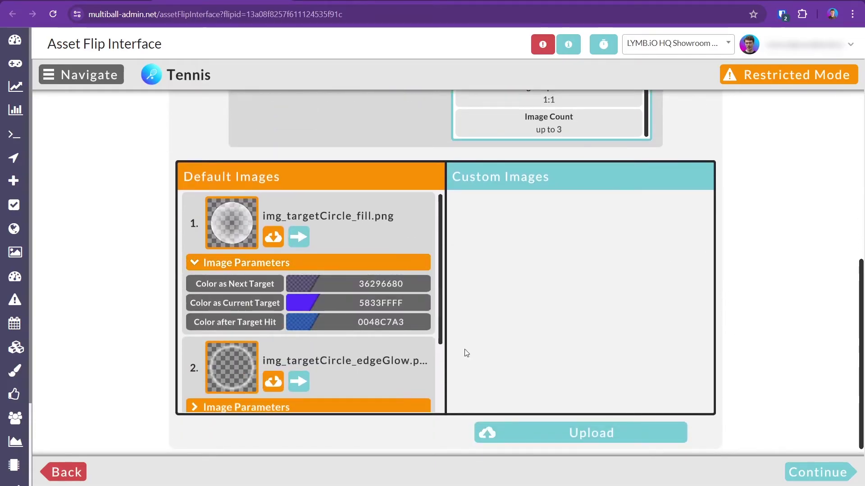
scroll(383, 333, "down", 1)
left_click(342, 372)
scroll(365, 285, "down", 3)
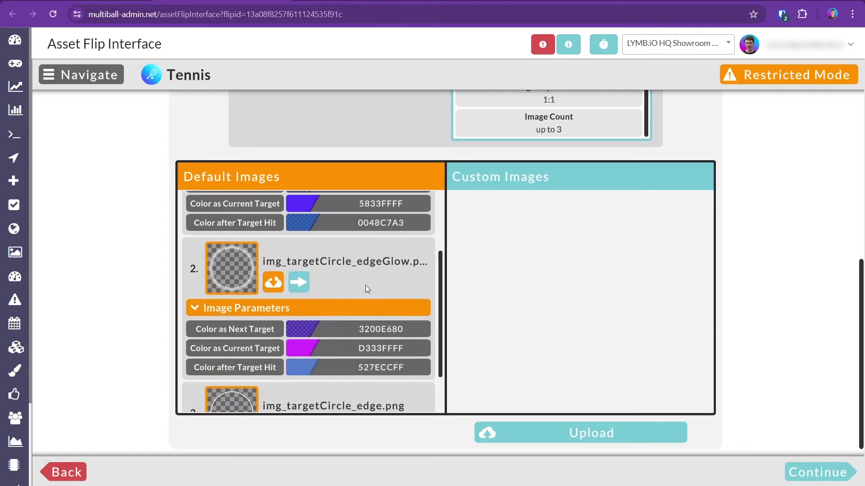
scroll(368, 283, "up", 5)
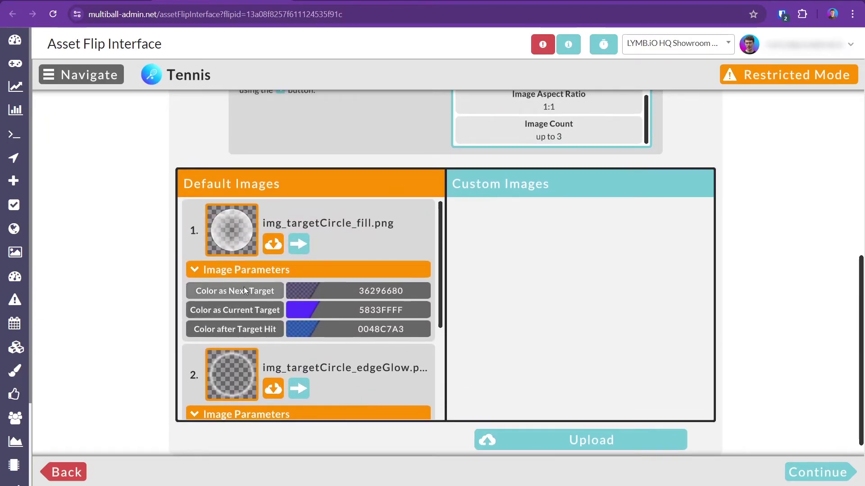
Step: Read the Color as Next Target help, then try uploading Double Tennis Court.png, which is rejected
left_click(244, 290)
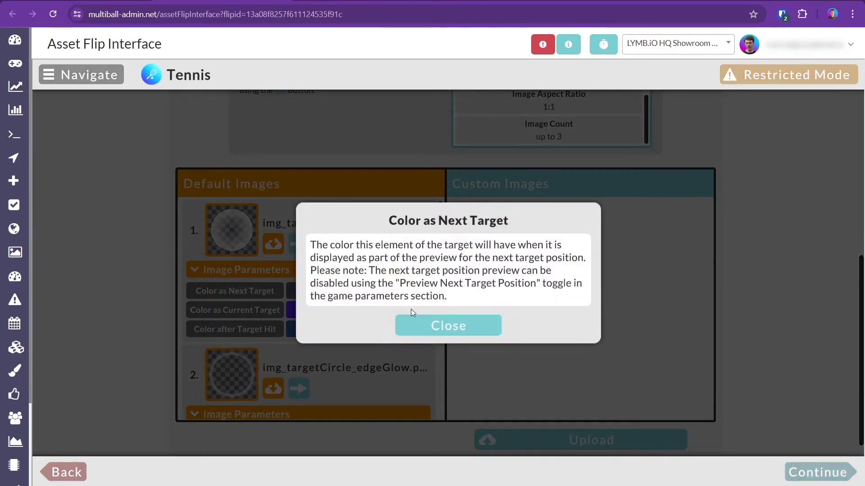
left_click(453, 329)
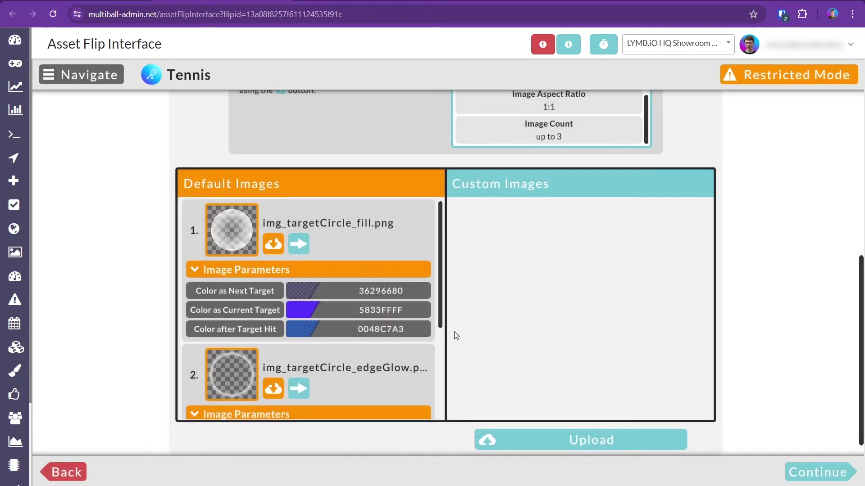
left_click(569, 442)
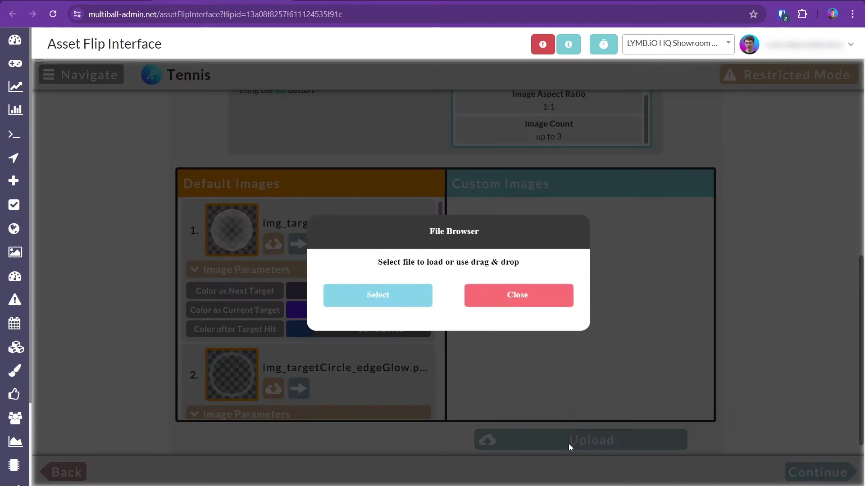
left_click(380, 295)
double_click(269, 77)
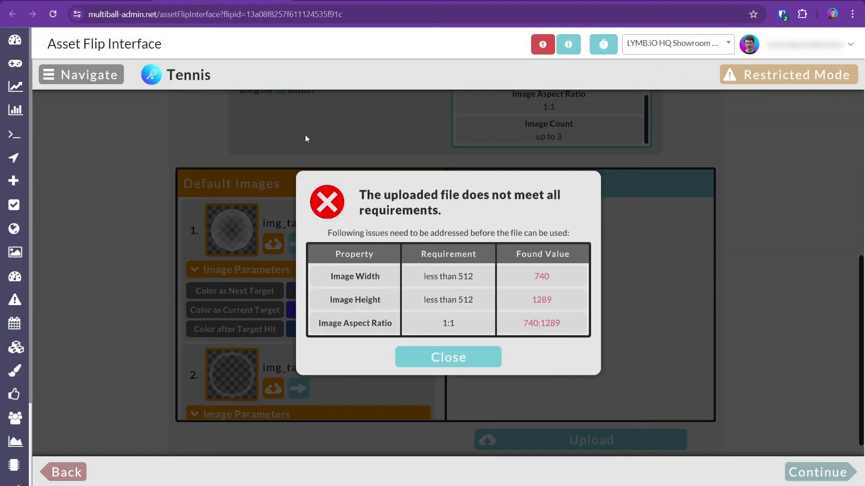
left_click(450, 361)
Step: Upload Glowy Target Edge.png as the custom target image instead
left_click(531, 436)
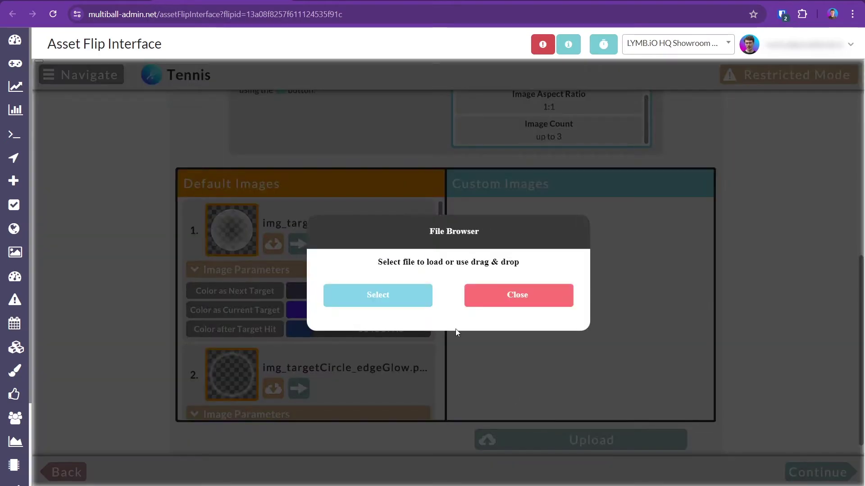
left_click(406, 294)
double_click(394, 88)
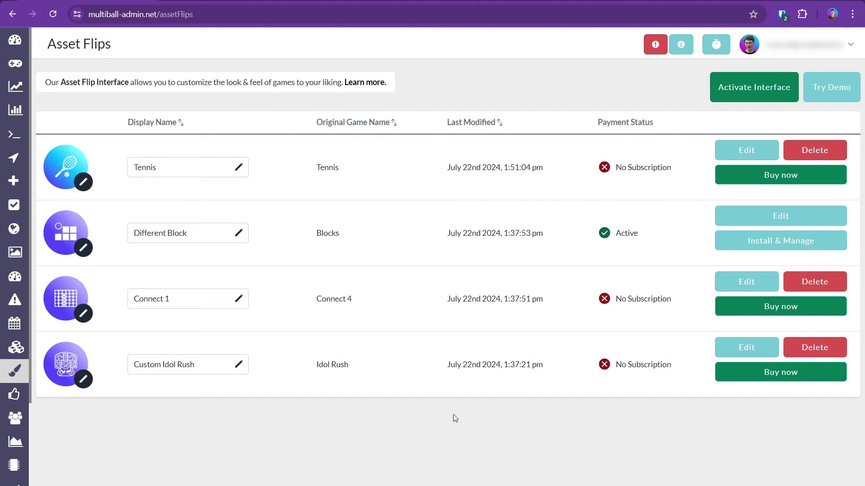
Step: Subscribe to the 299.00€/month Asset Flip Interface plan through checkout
left_click(741, 88)
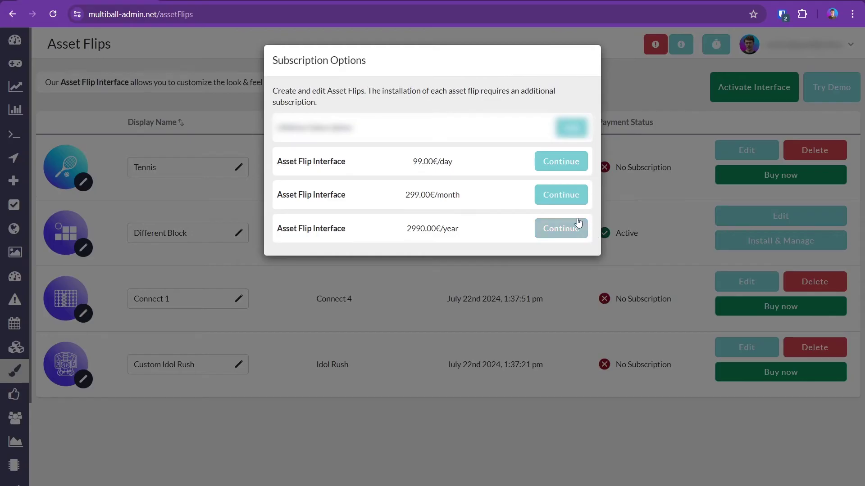
left_click(549, 197)
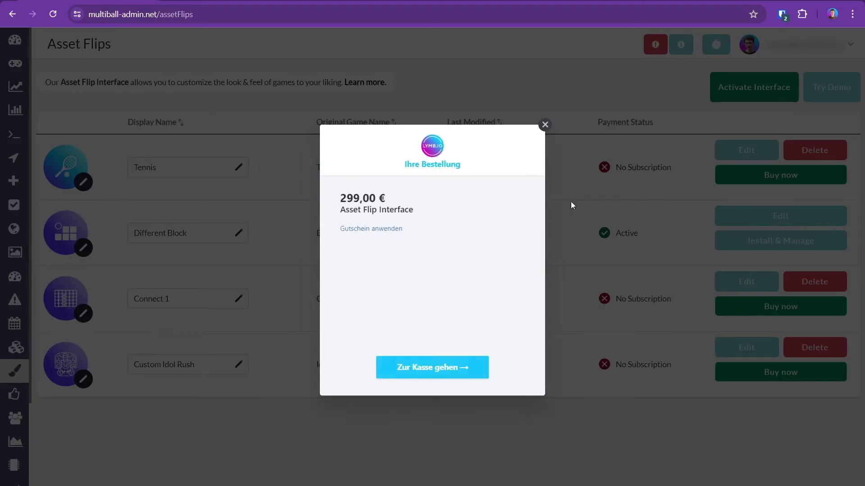
left_click(433, 373)
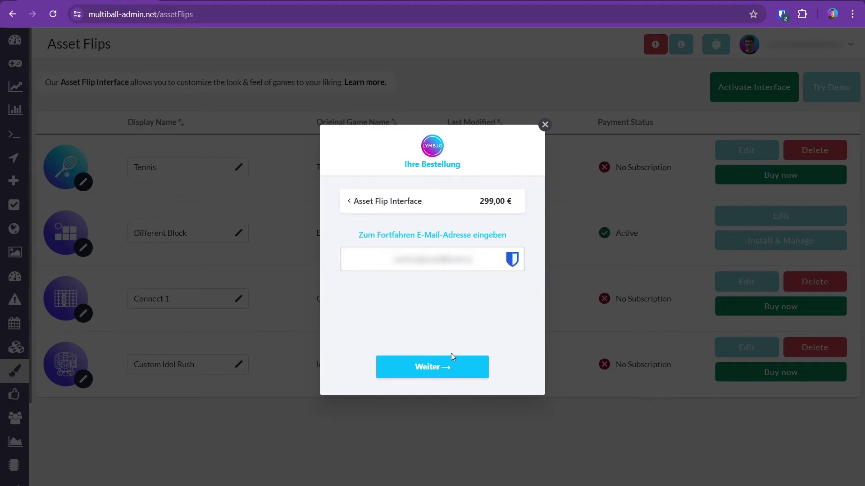
left_click(455, 370)
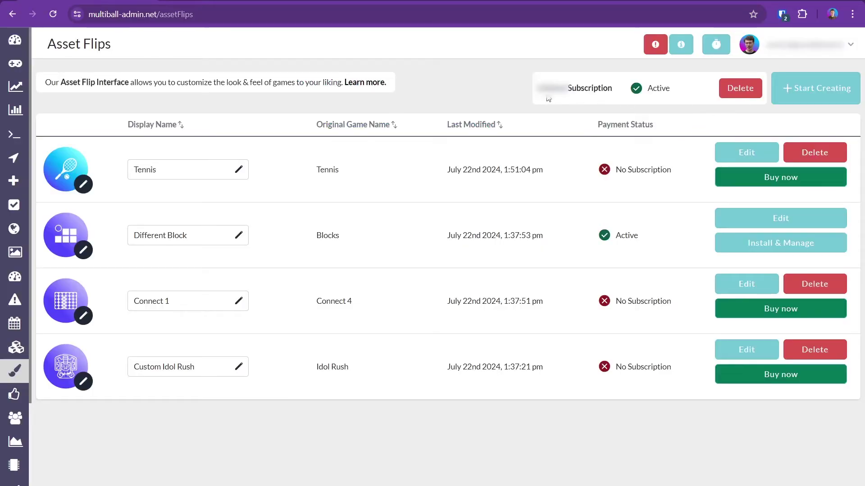
left_click_drag(549, 99, 726, 104)
left_click(675, 105)
Step: Open the Tennis asset flip for editing and scroll down its interface page
left_click(759, 154)
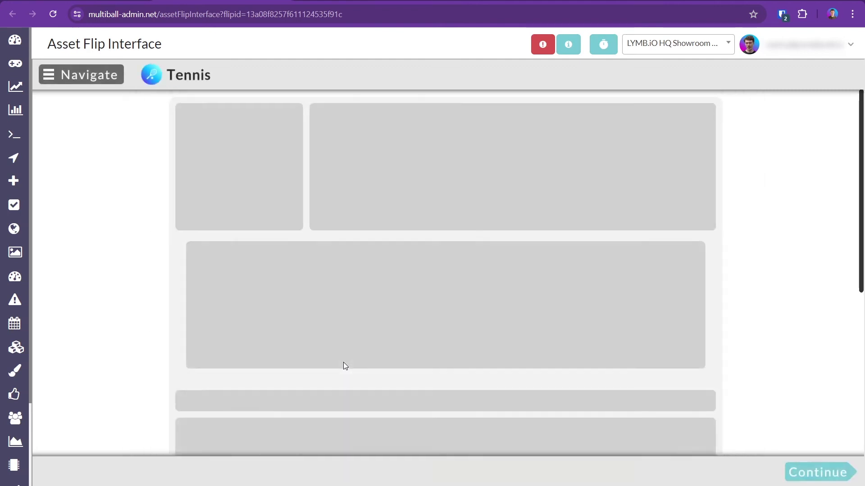
scroll(343, 365, "down", 3)
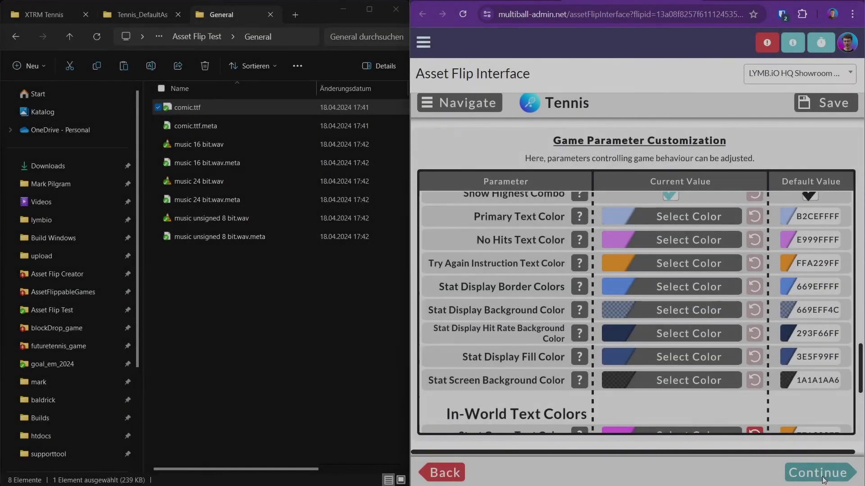
Step: Save and upload the customized Tennis flip, then dismiss the Upload completed message
left_click(820, 473)
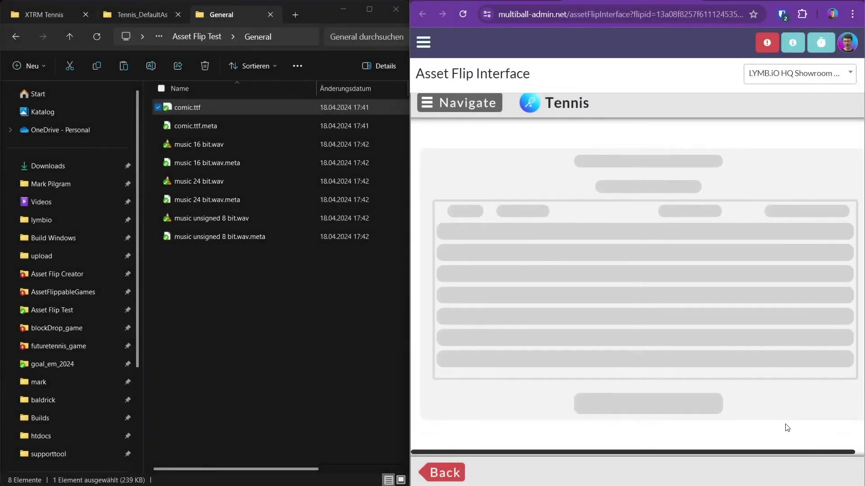
scroll(648, 323, "down", 10)
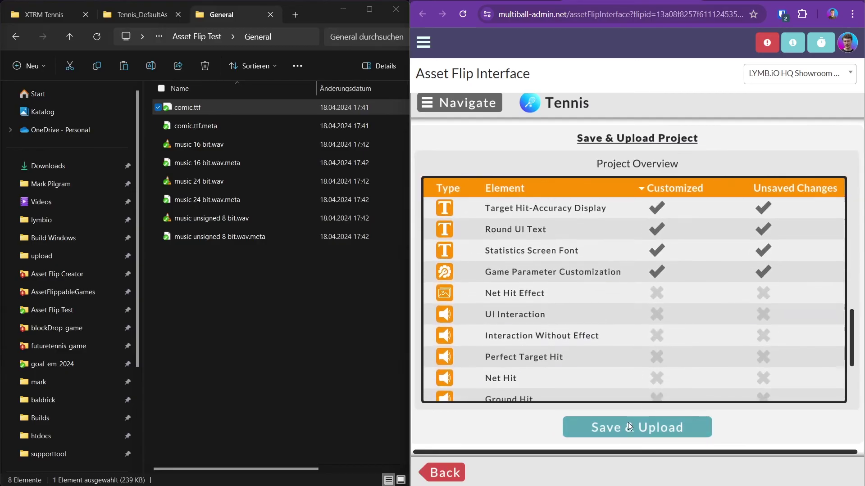
left_click(628, 422)
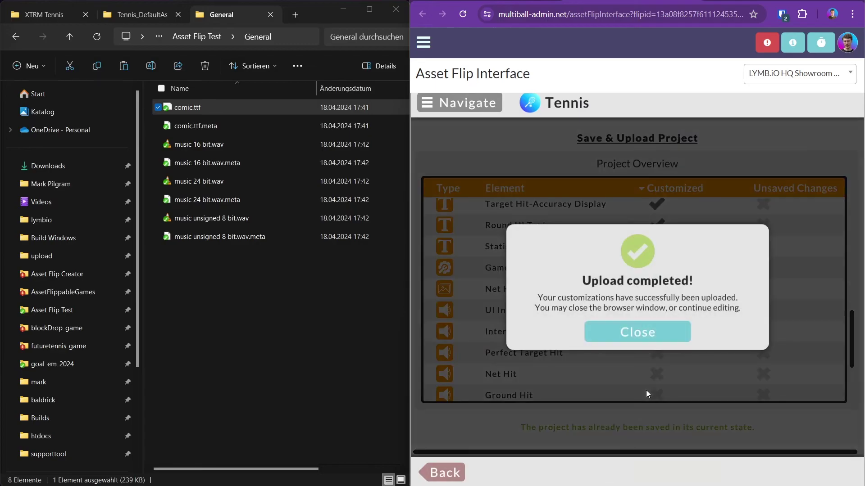
key("super+Up")
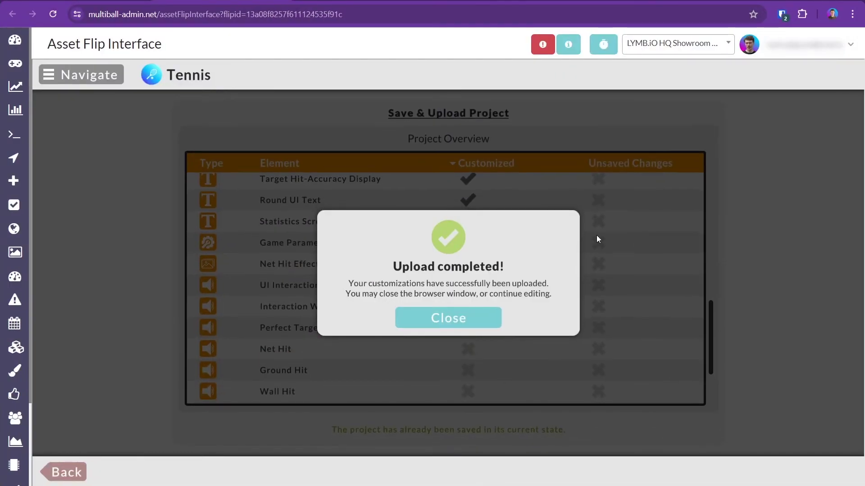
left_click(452, 324)
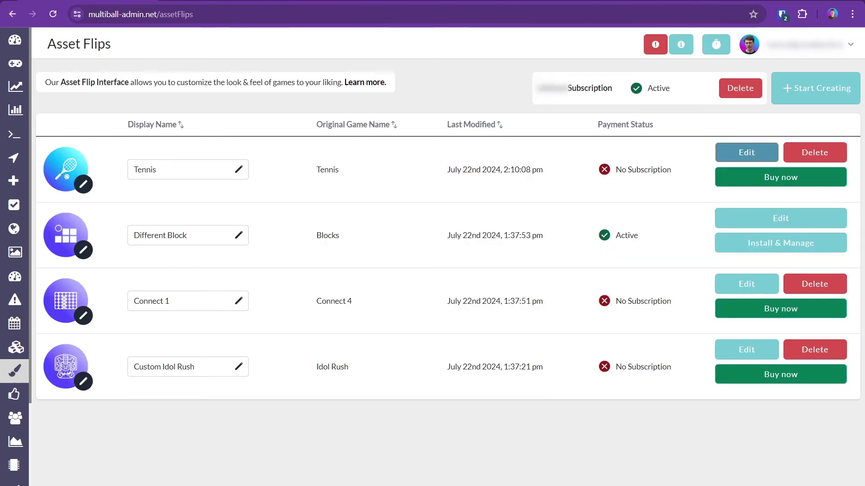
Step: Change the Tennis display name to 'XTRM Tennis' and use game-icon.png as its icon
left_click(174, 172)
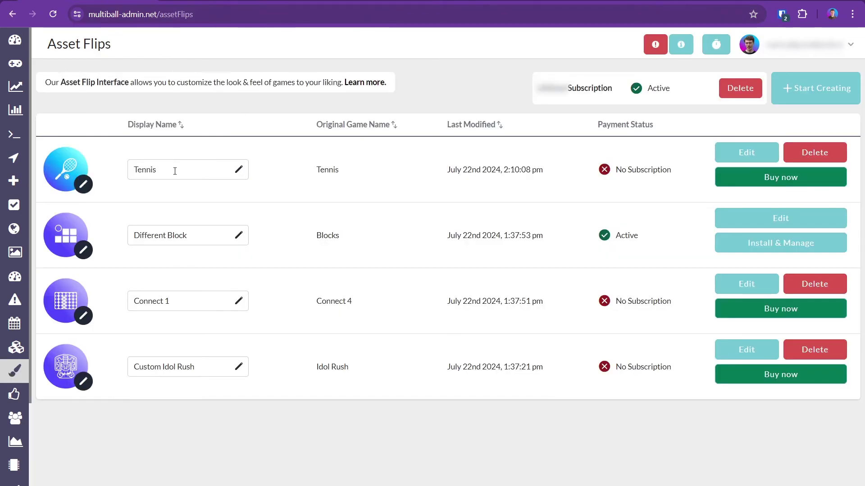
key("ctrl+a")
type("XTRM Tennis")
left_click(226, 169)
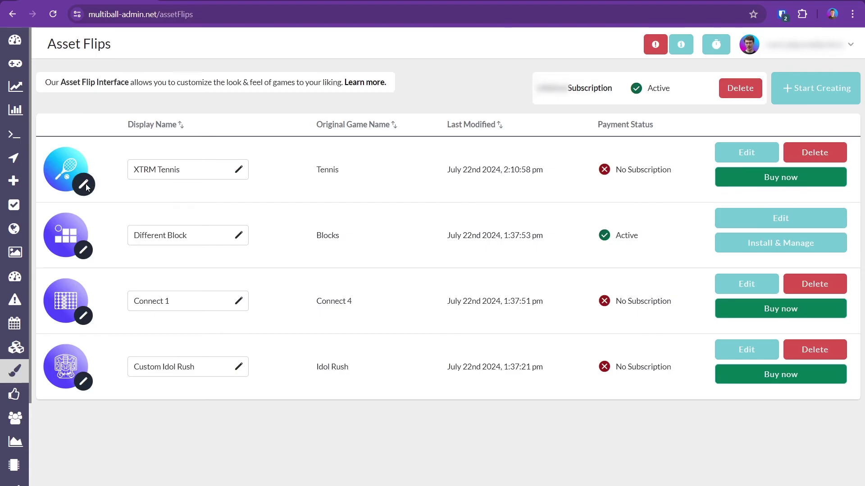
left_click(87, 188)
double_click(573, 79)
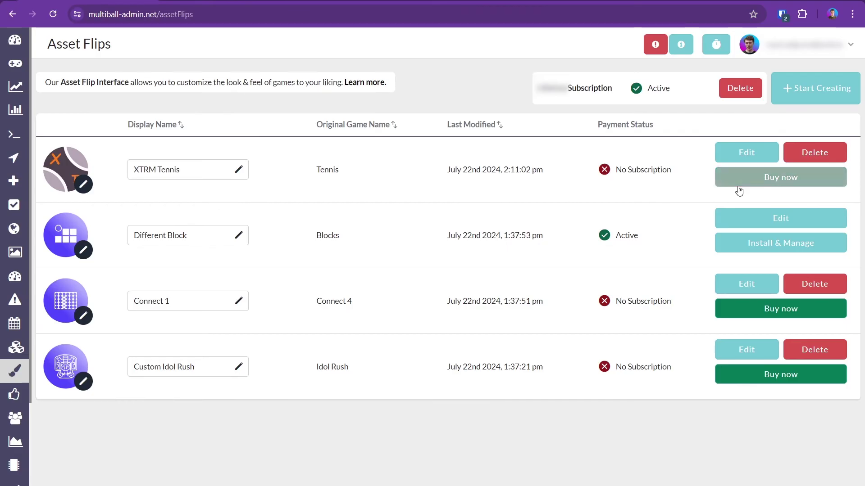
Step: Choose the 12.00€/month Asset Flip Usage plan for XTRM Tennis and proceed through checkout
left_click(802, 171)
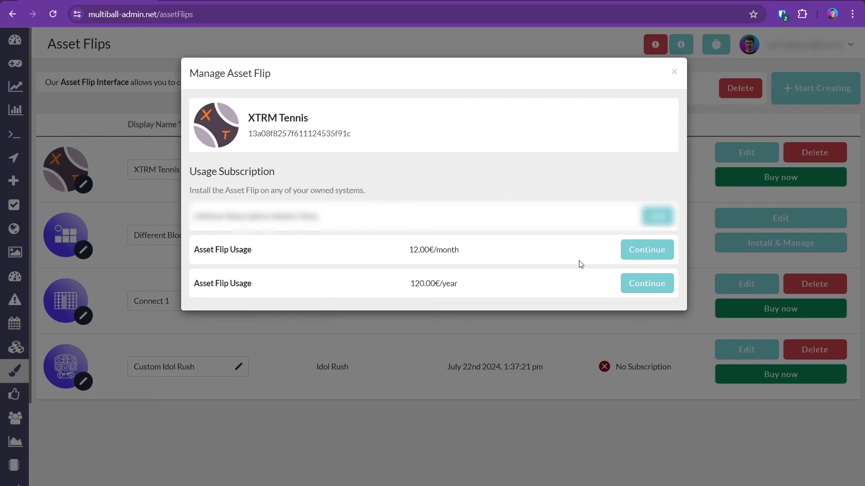
left_click(627, 255)
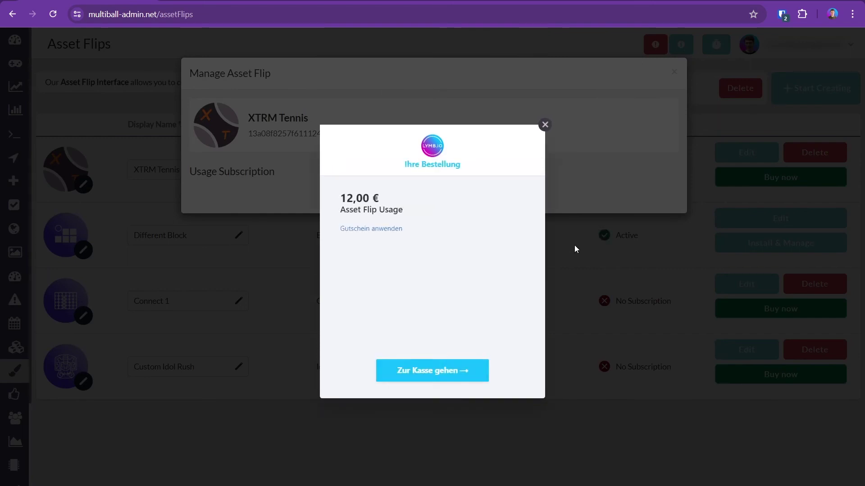
left_click(451, 371)
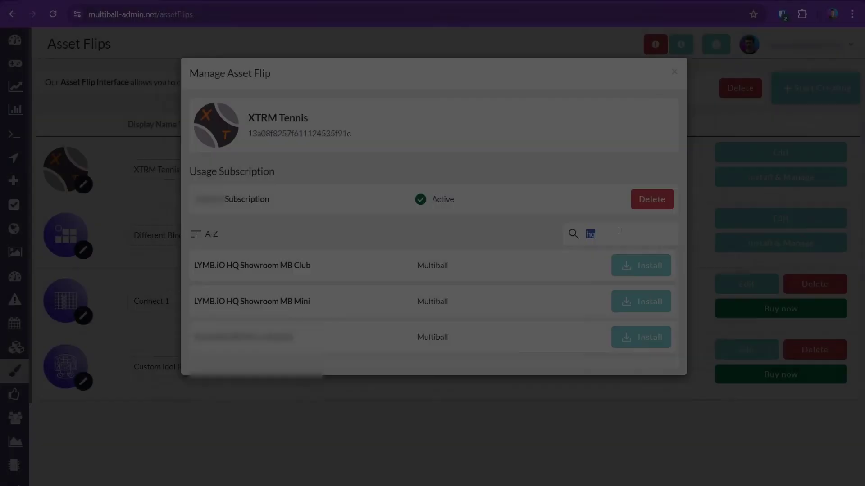
Step: Search systems for 'LYMB.iO HQ' and install XTRM Tennis on LYMB.iO HQ Showroom MB Club
type("LYMB.iO")
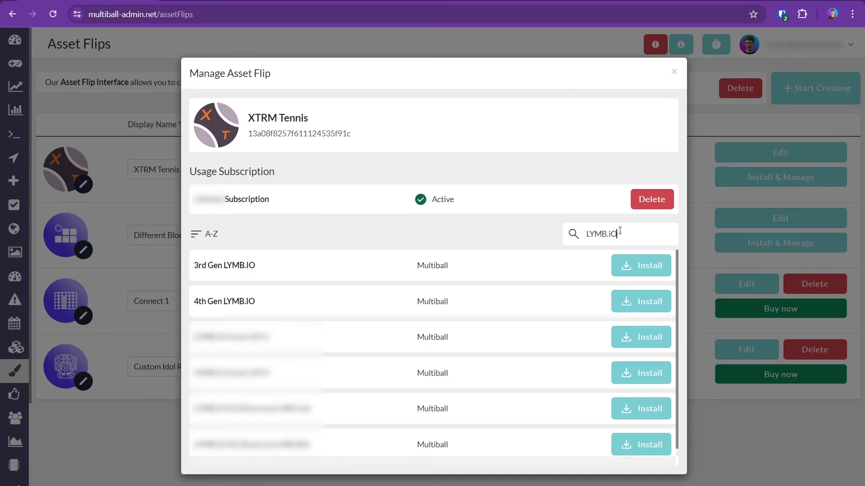
type(" HQ")
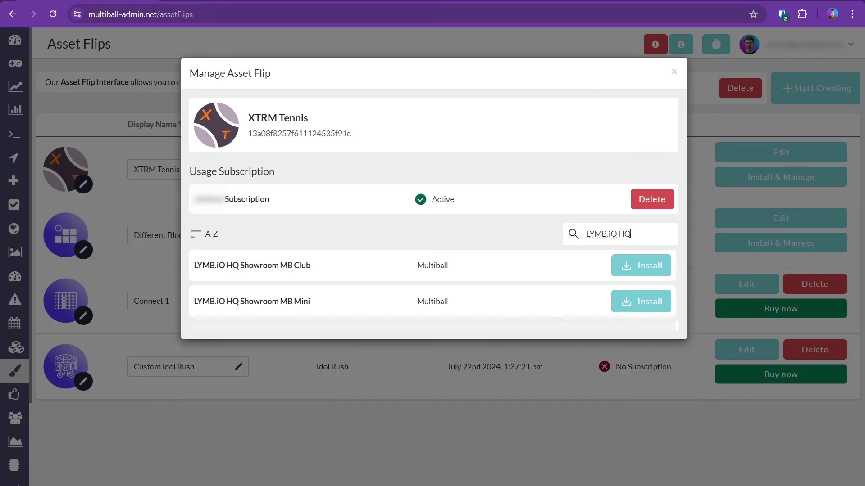
left_click(642, 266)
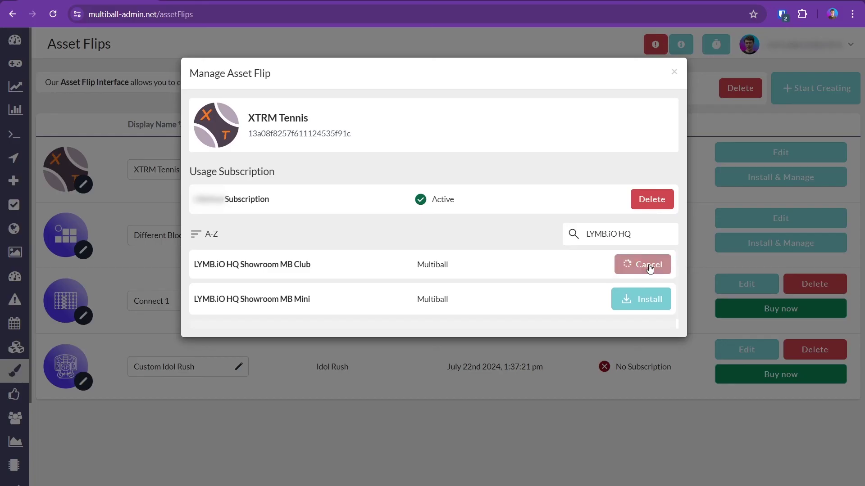